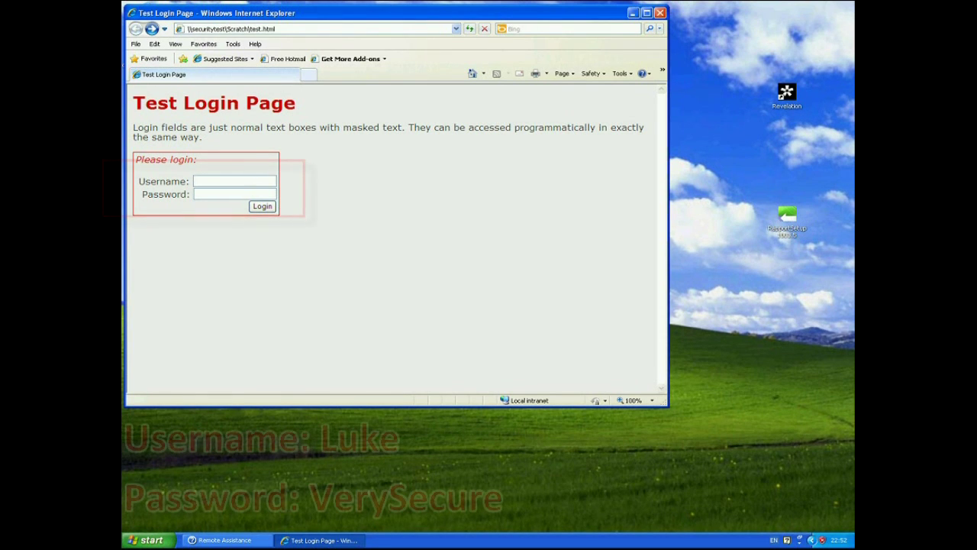
Enter a test username in the Username box and a password that shows as dots.
type("Luke")
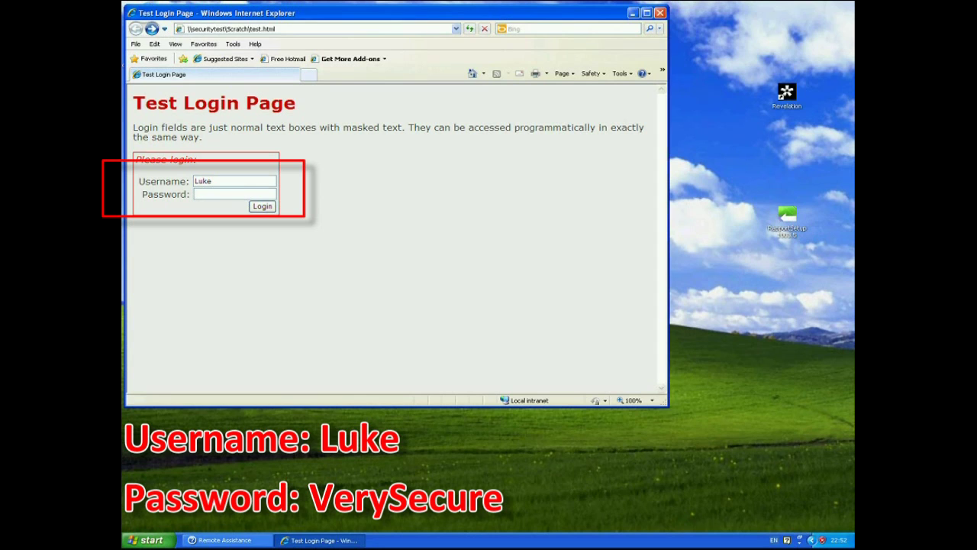
type("VerySe")
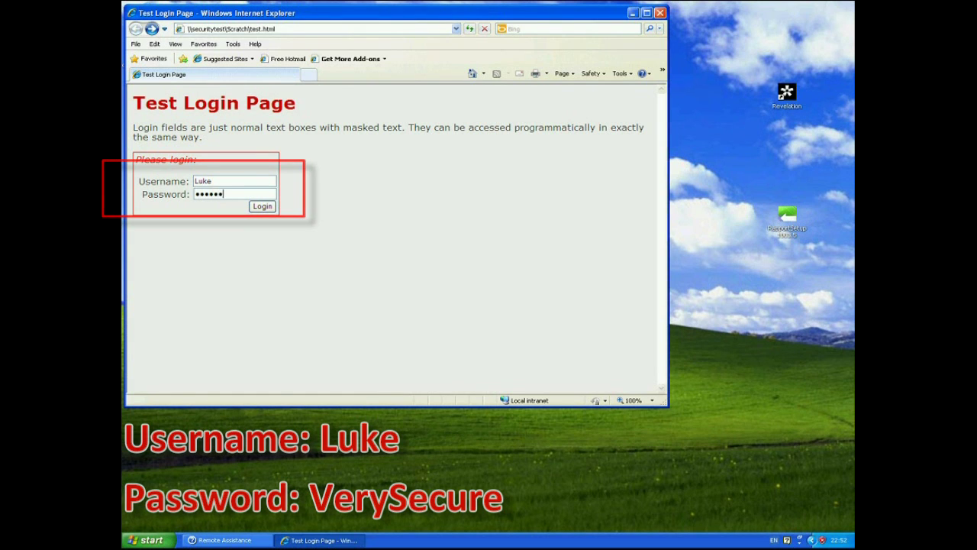
type("cure")
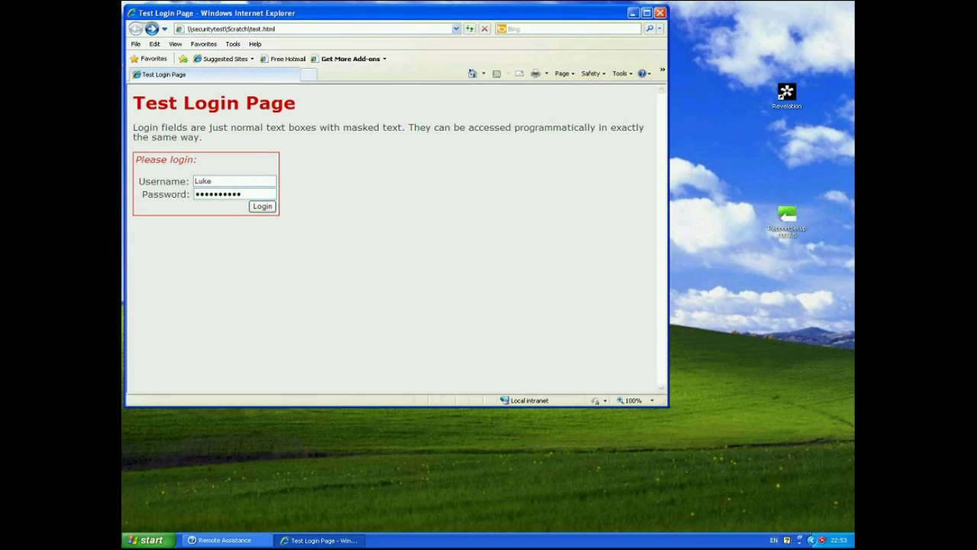
Submit the login form from the Password field and move the credentials alert beside the form.
left_click(241, 194)
key("Return")
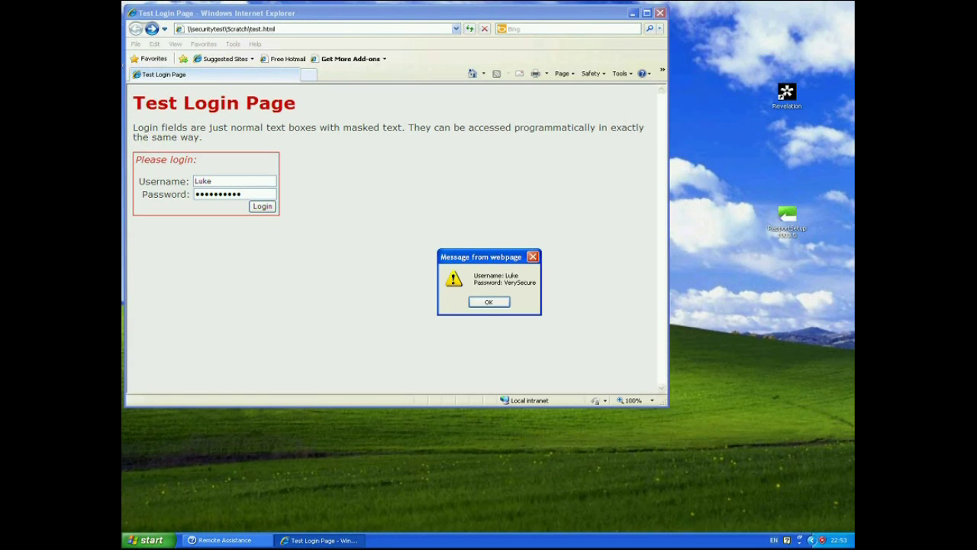
left_click_drag(481, 256, 372, 166)
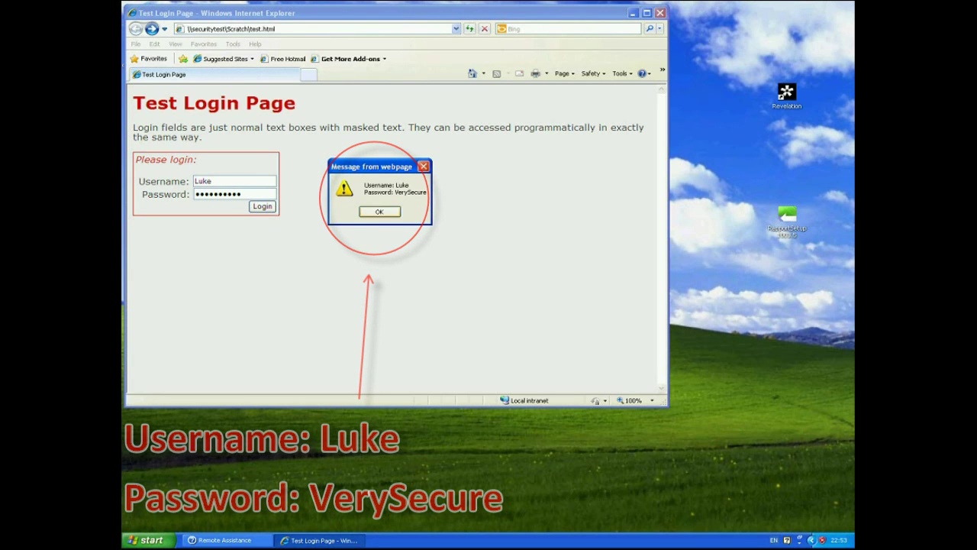
Dismiss the credentials alert and view the HTML source of test.html.
left_click(376, 212)
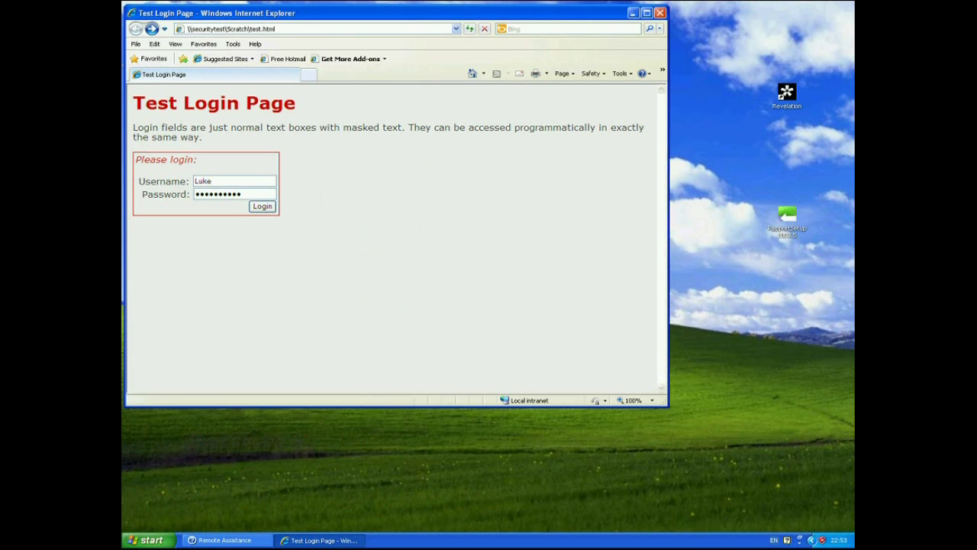
right_click(355, 212)
left_click(385, 370)
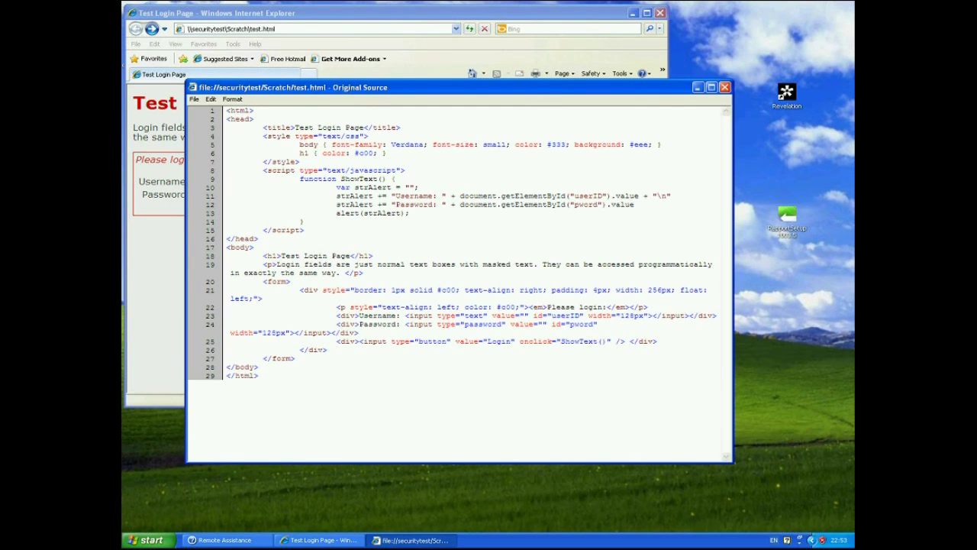
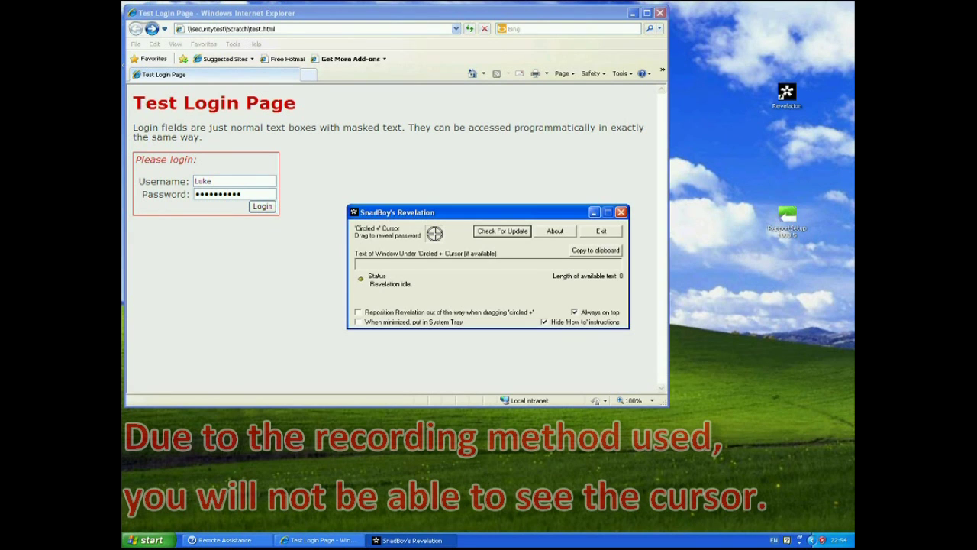
Move Revelation to the lower right and point its crosshair at the Username box to reveal its 4-character text.
left_click_drag(412, 212, 632, 410)
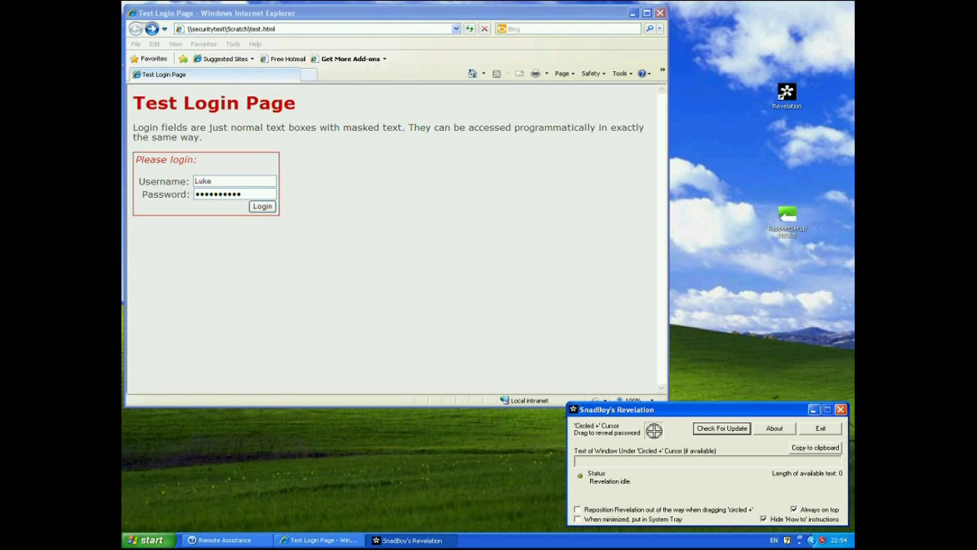
left_click_drag(654, 431, 665, 473)
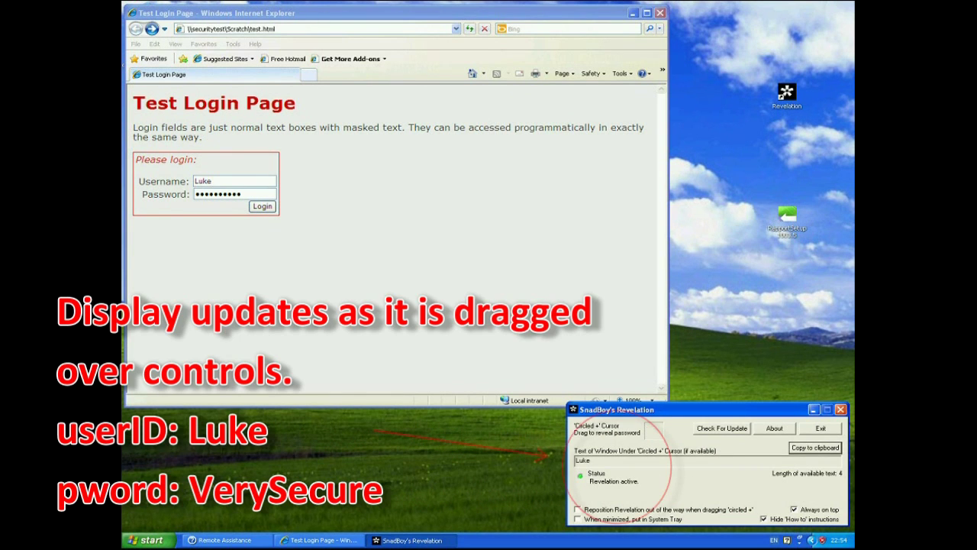
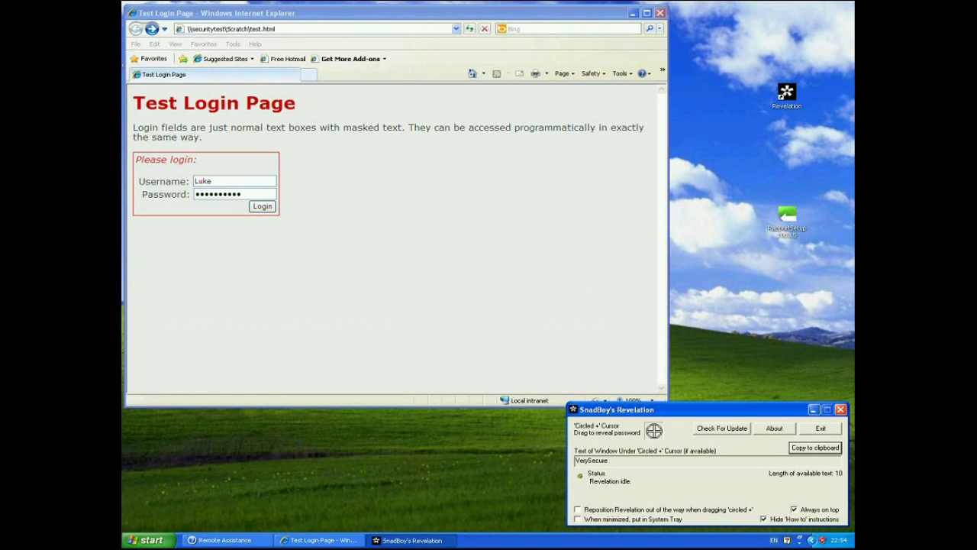
Go to the Google UK home page and search for 'hsbc'.
key("alt+Home")
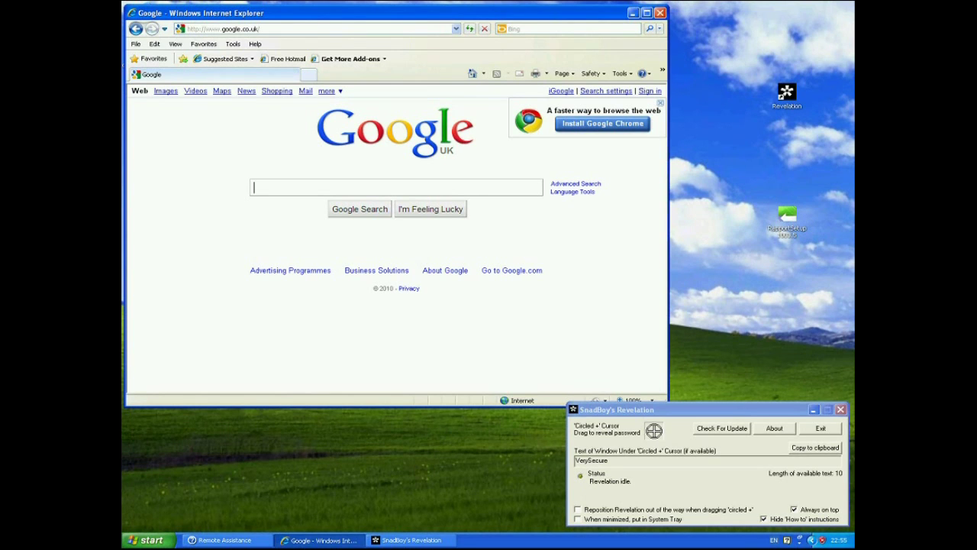
type("hsbc")
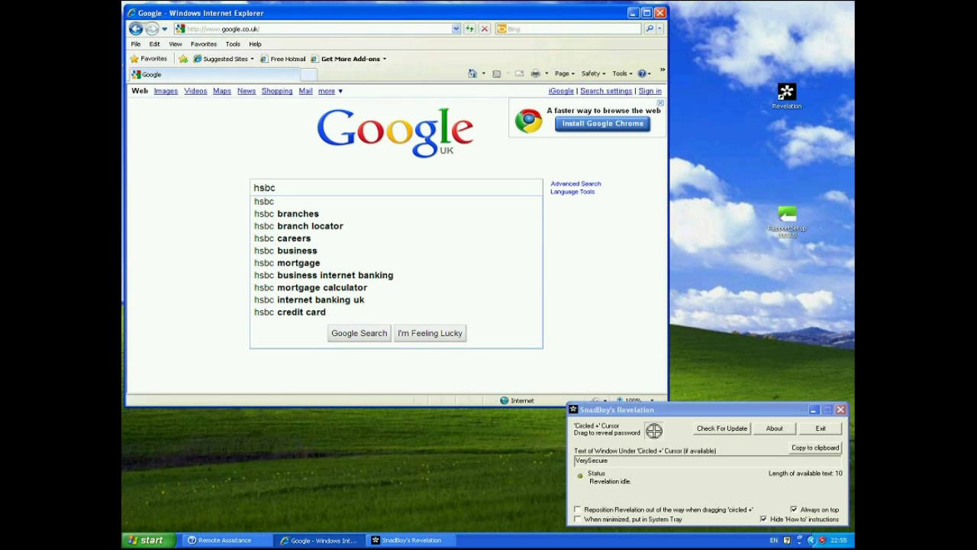
key("Return")
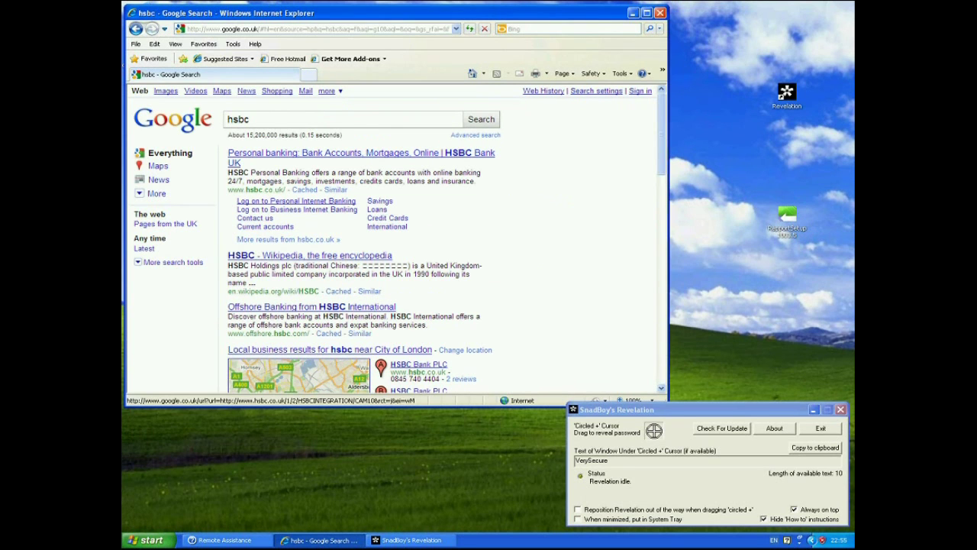
Open the HSBC 'Log on to Personal Internet Banking' page and enter the banking user ID.
left_click(296, 201)
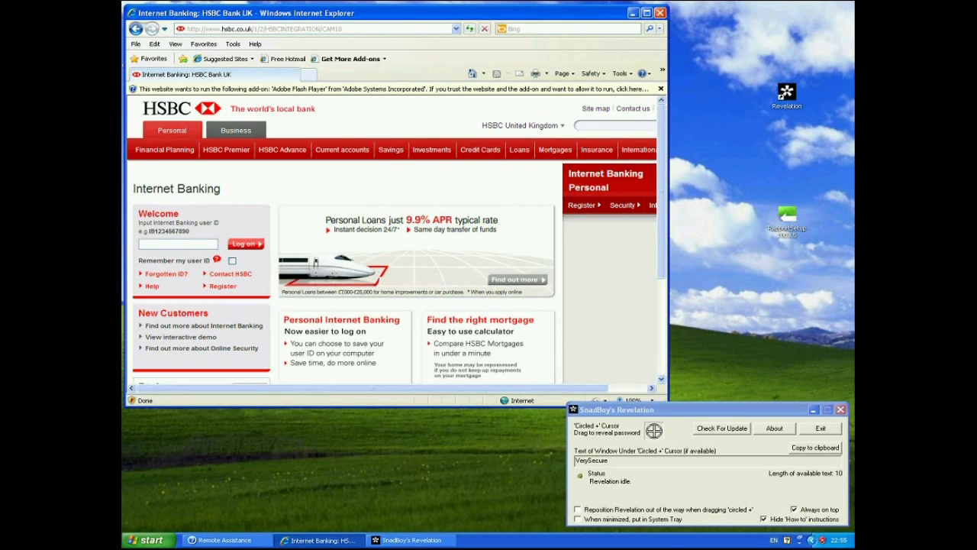
type("IB1234567890")
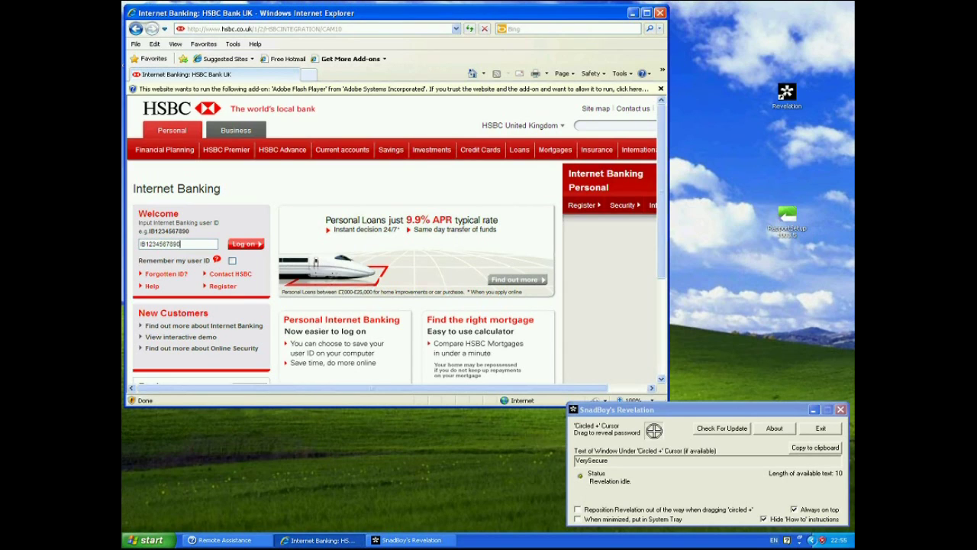
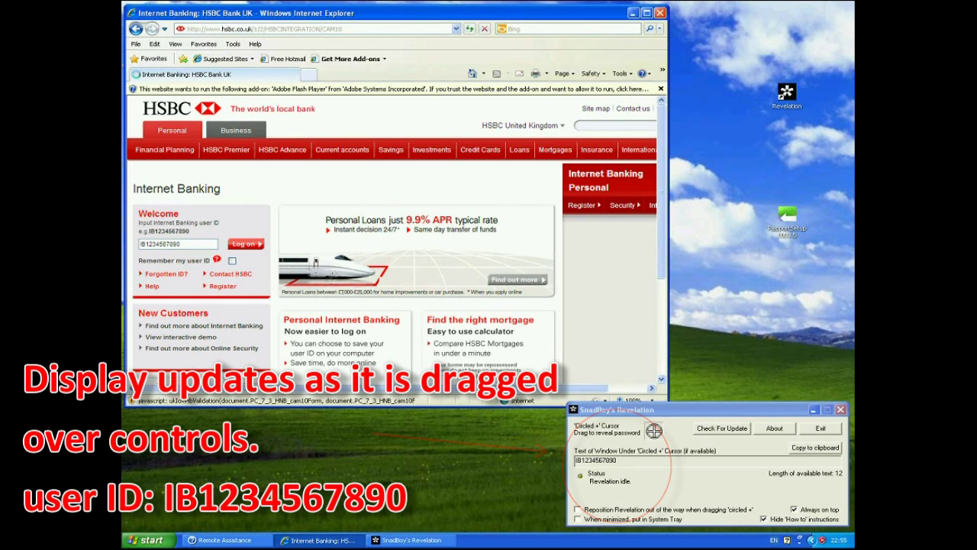
Log on with the user ID, then enter the date of birth and the requested security-number digits.
left_click(246, 244)
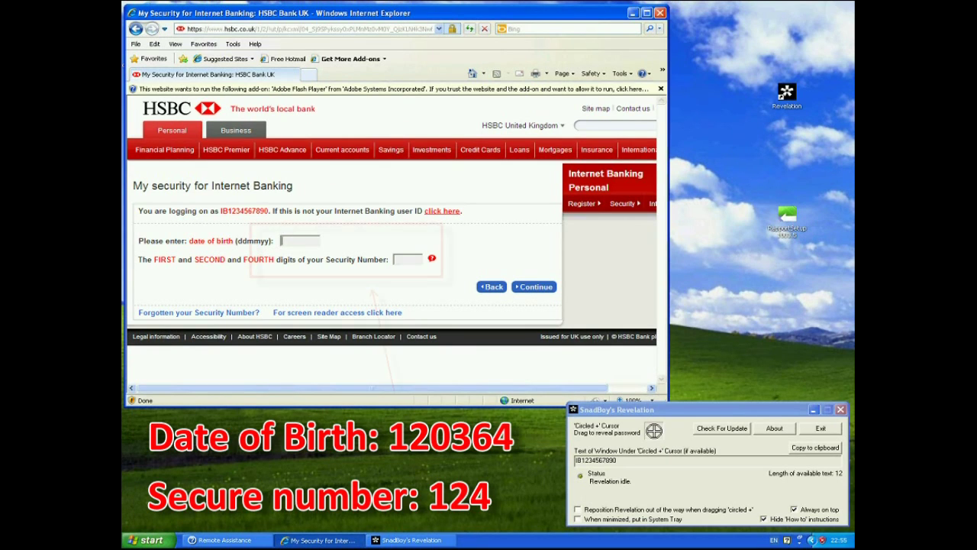
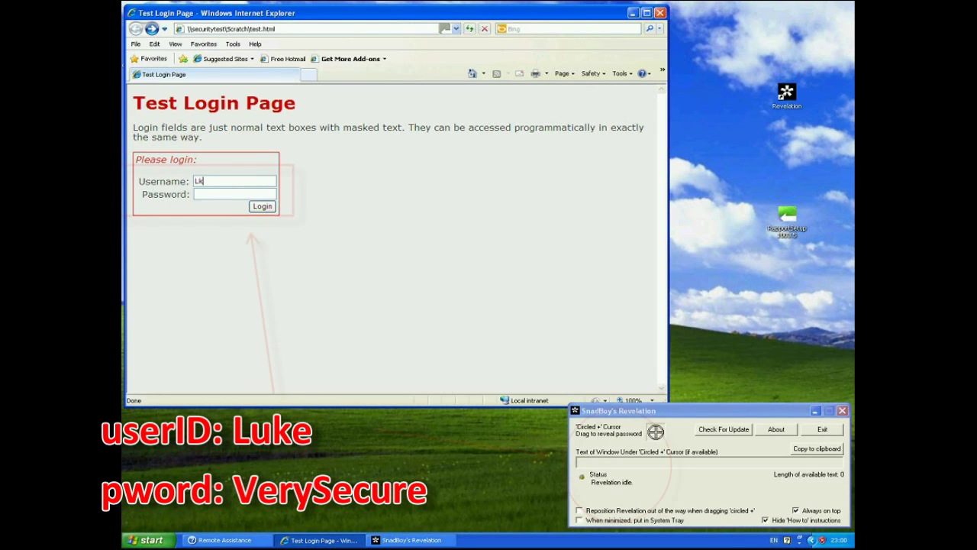
Log in to the test page with the username and 10-character password, then dismiss the credentials alert.
key("Tab")
key("Return")
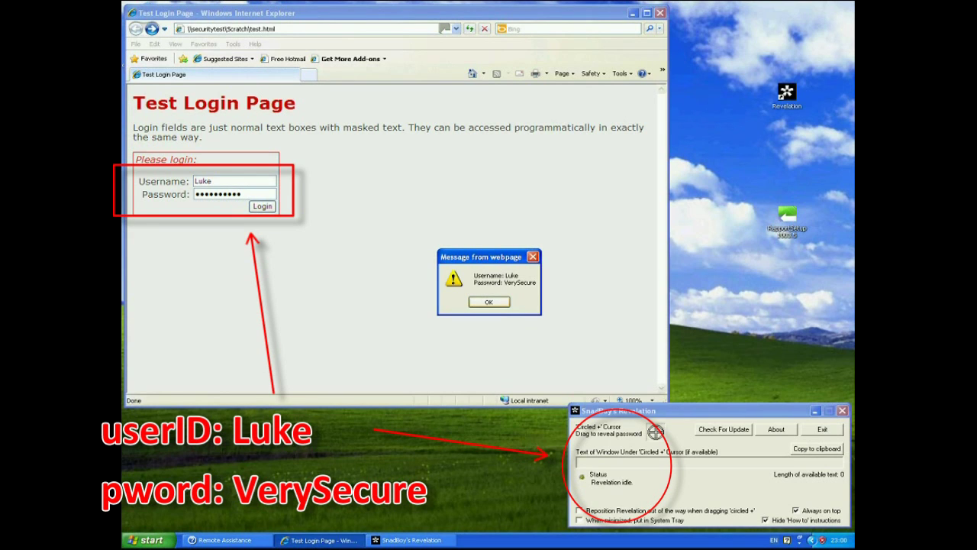
key("Return")
Drag Revelation's circled-+ cursor onto the masked Password field to show its 10-character text.
left_click_drag(655, 432, 233, 194)
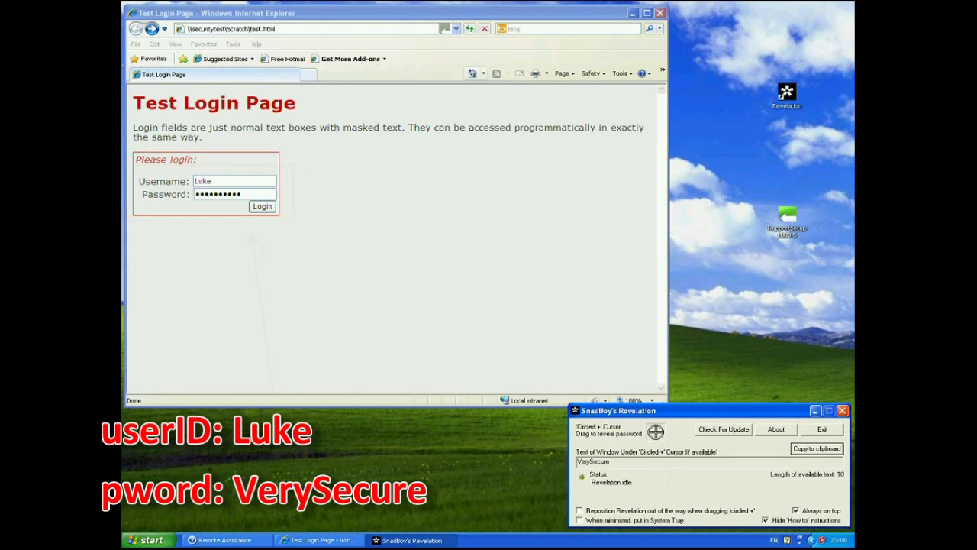
Search Google for 'hsbc' and open the 'Log on to Personal Internet Banking' result.
key("alt+Home")
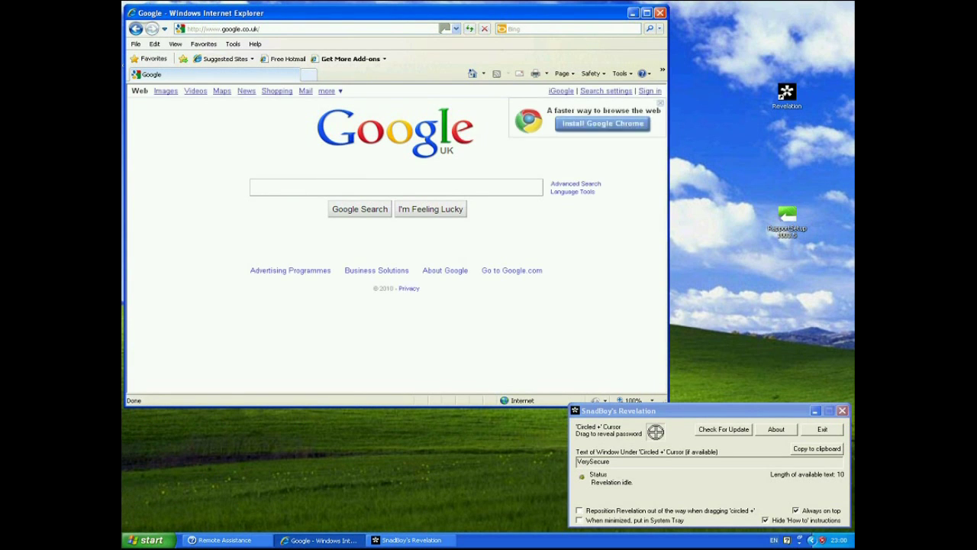
type("hsbc")
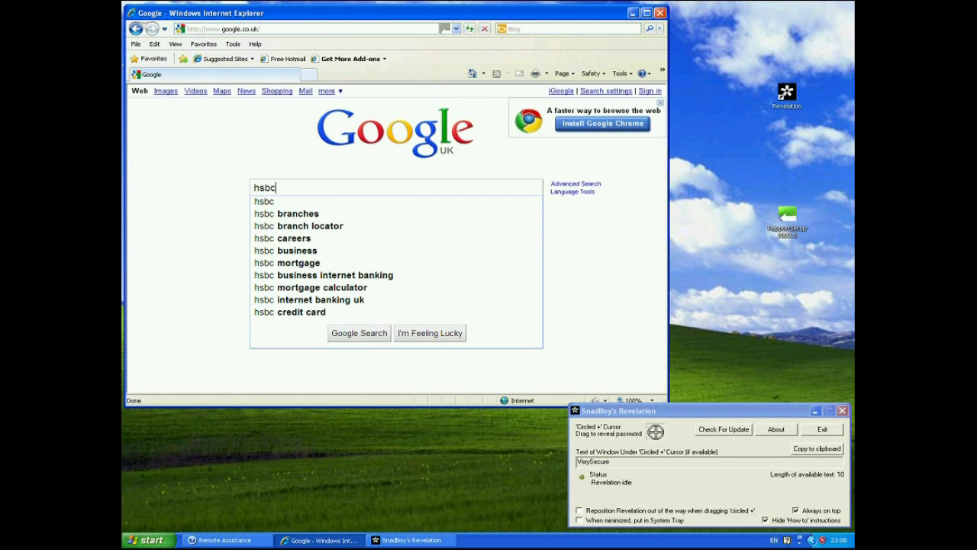
key("Return")
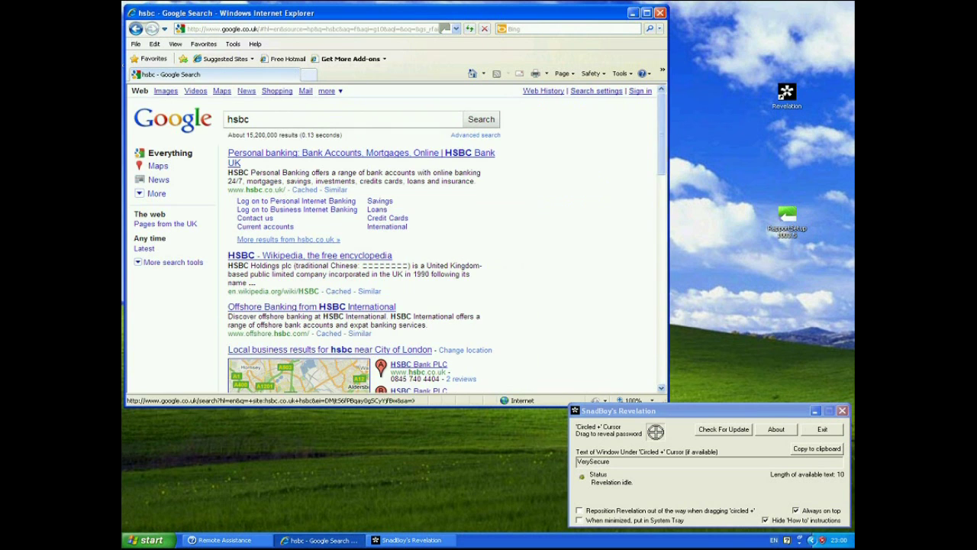
left_click(296, 201)
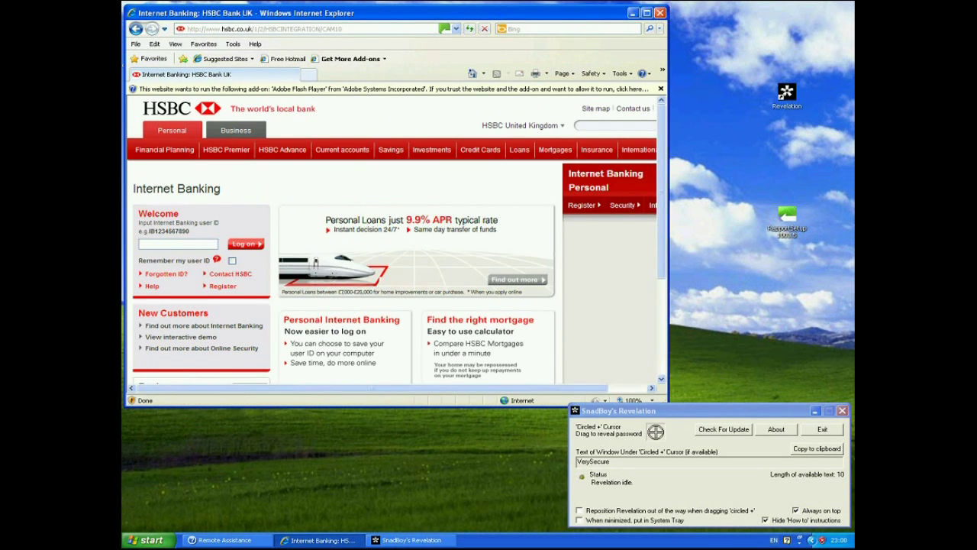
Enter the sample Internet Banking user ID on HSBC's log-on page and submit it.
type("IB1234567890")
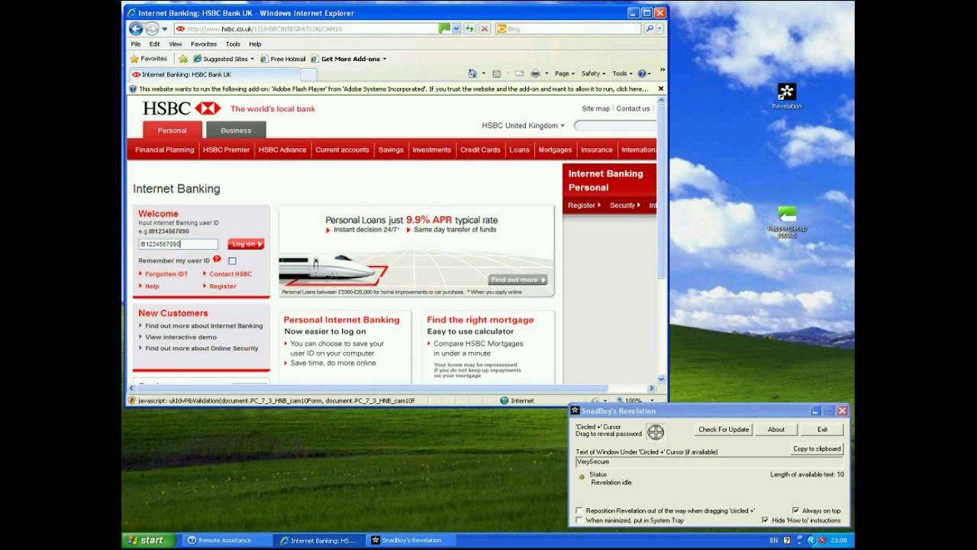
left_click(245, 244)
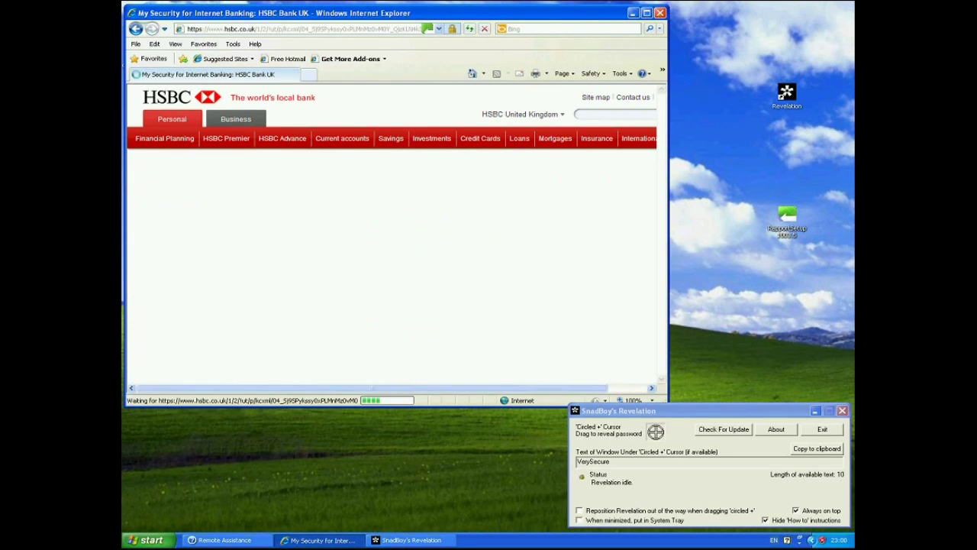